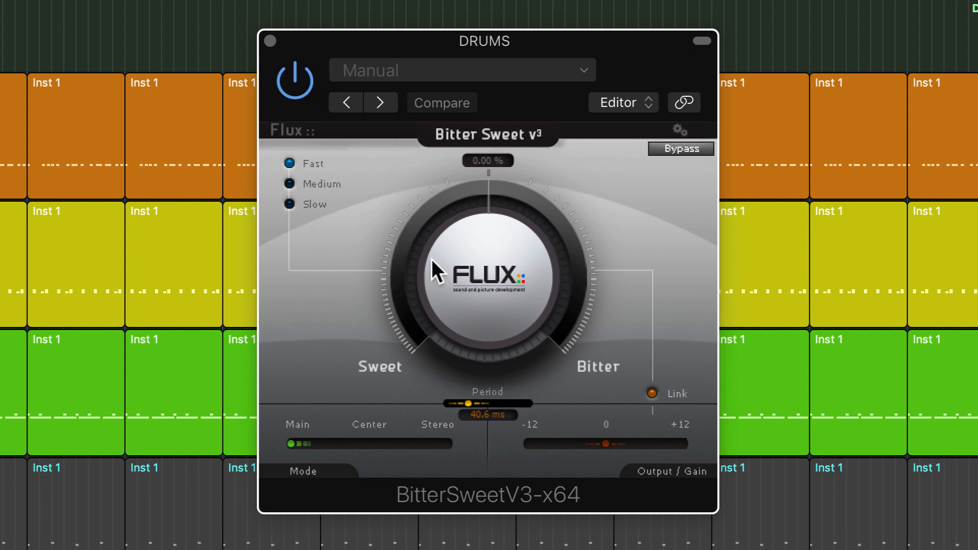
# Sweep the DRUMS amount dial from 96.68% Bitter to fully Sweet at -100%, ending at 14.10% Bitter.
pyautogui.moveTo(479, 299); pyautogui.dragTo(505, 194)
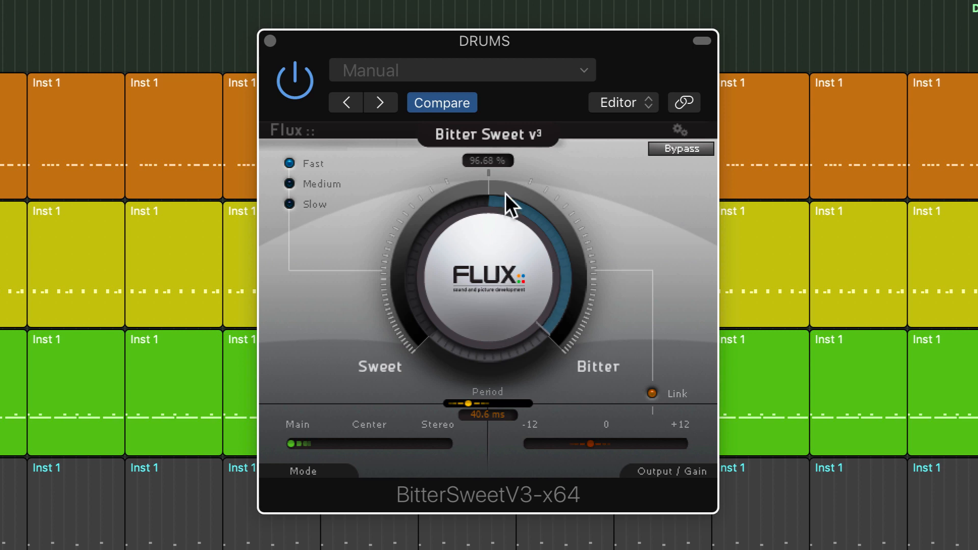
pyautogui.scroll(-10, 468, 244)
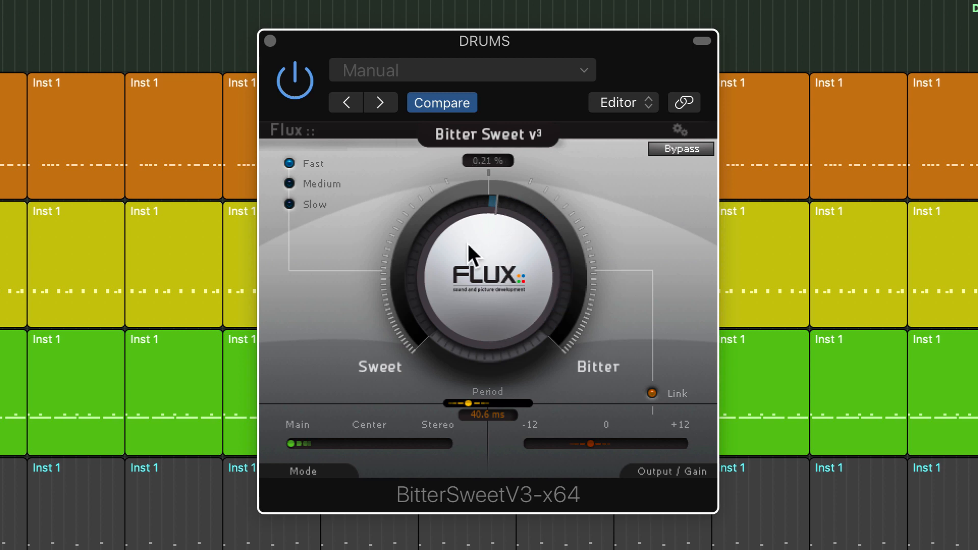
pyautogui.scroll(-10, 468, 244)
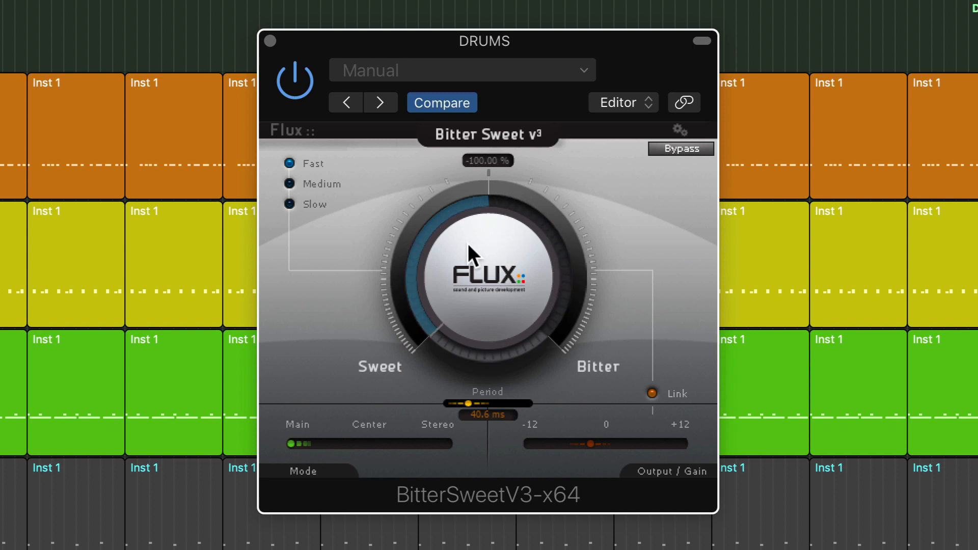
pyautogui.scroll(10, 473, 281)
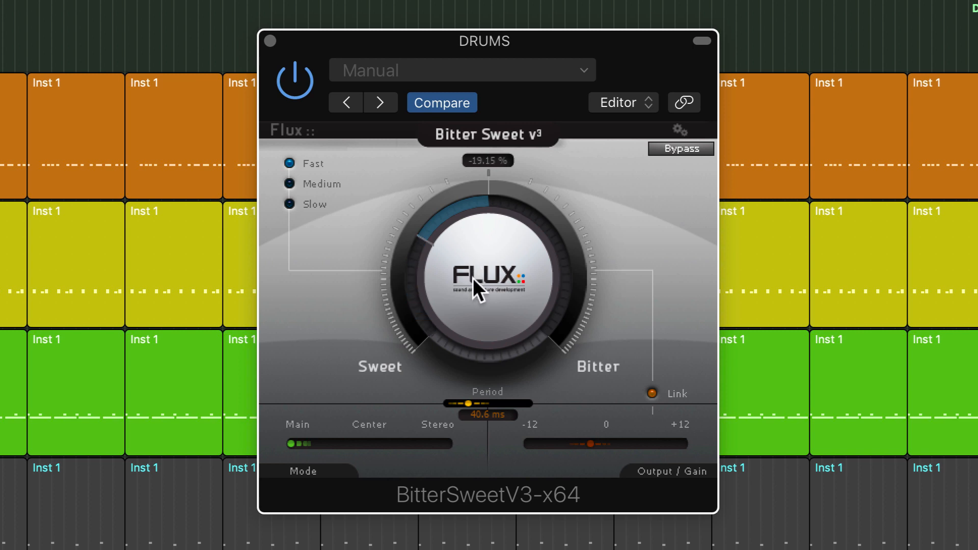
pyautogui.scroll(2, 473, 278)
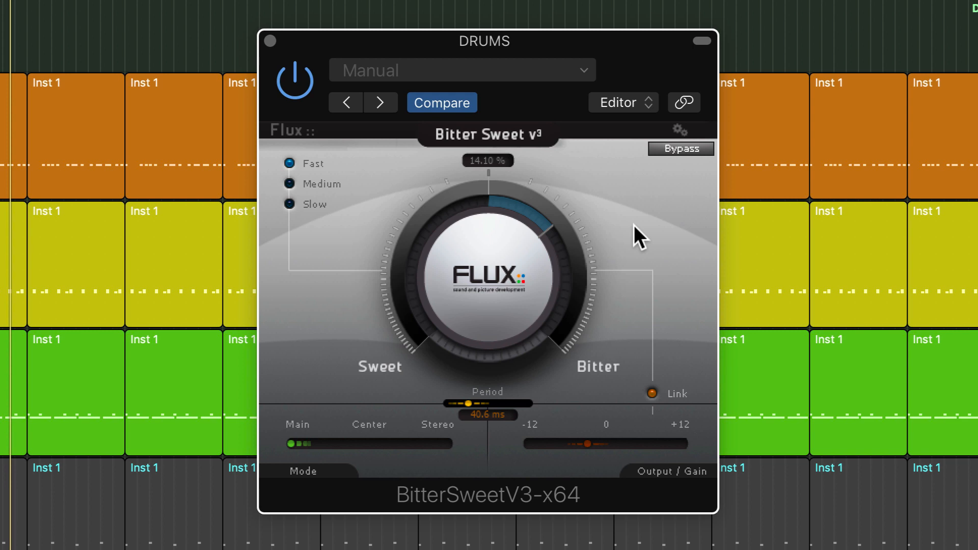
# Move the amount dial into the Sweet range and back, ending at 6.28% Bitter.
pyautogui.scroll(-10, 498, 240)
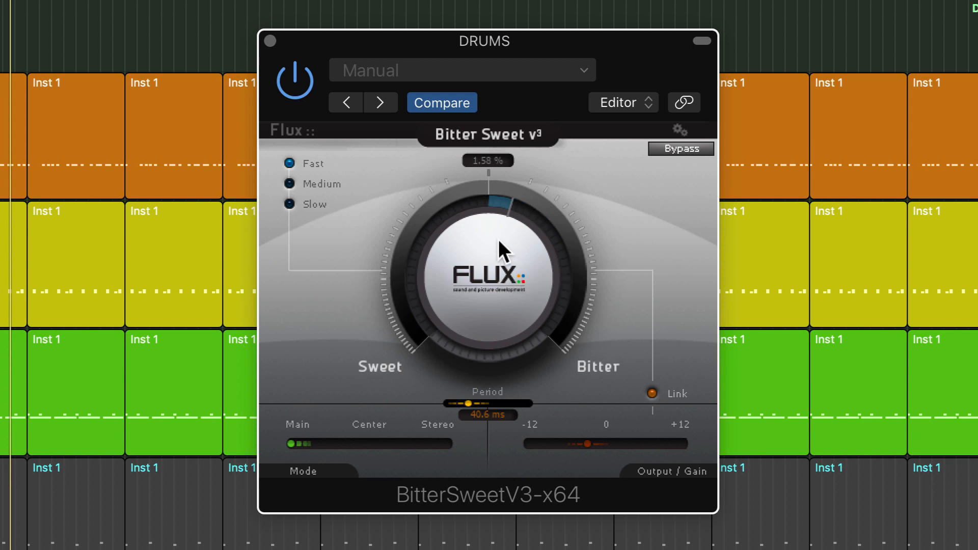
pyautogui.scroll(-5, 491, 243)
pyautogui.scroll(5, 491, 244)
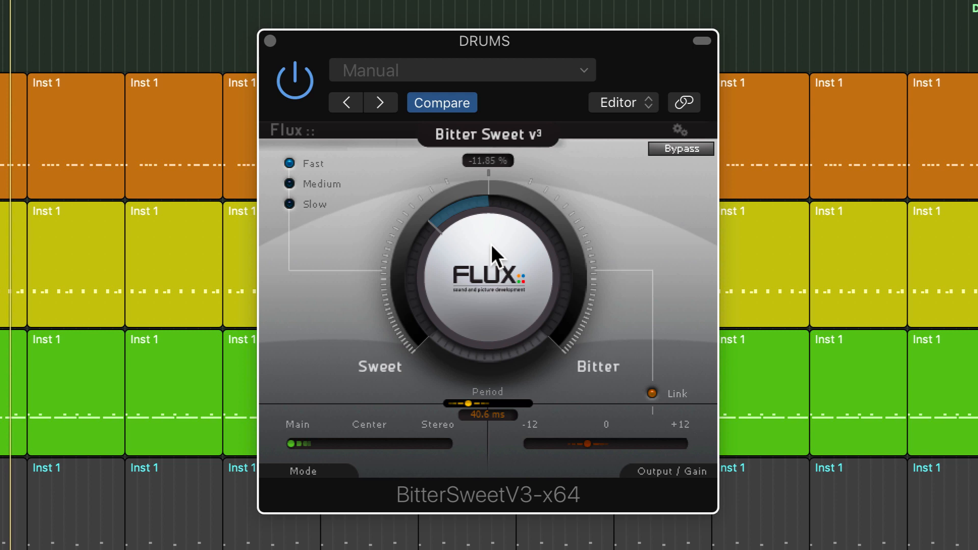
pyautogui.scroll(5, 491, 245)
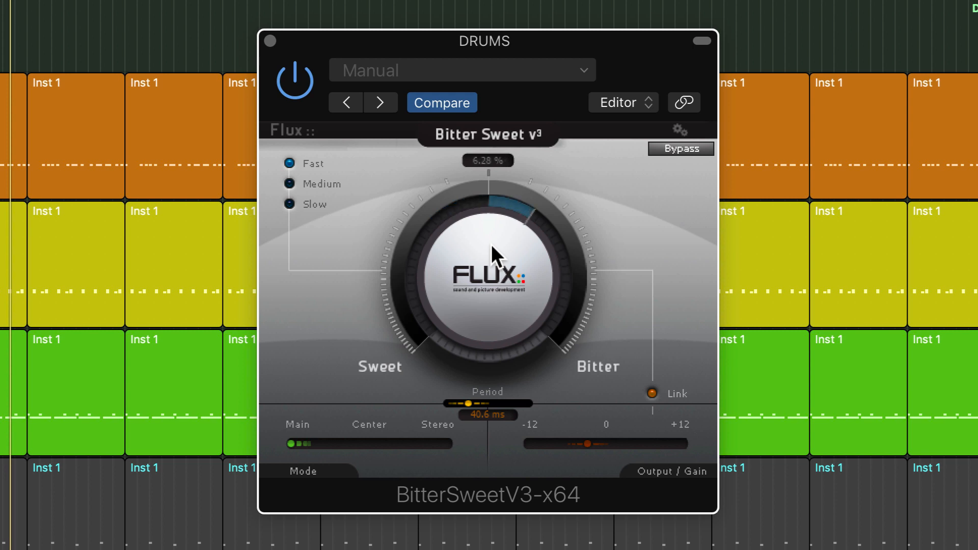
# Try adjusting the output gain unlinked, relink it, and raise the amount to 52.95% Bitter.
pyautogui.click(652, 394)
pyautogui.moveTo(605, 444); pyautogui.dragTo(619, 443)
pyautogui.click(652, 390)
pyautogui.moveTo(529, 282); pyautogui.dragTo(543, 219)
pyautogui.moveTo(527, 285); pyautogui.dragTo(526, 235)
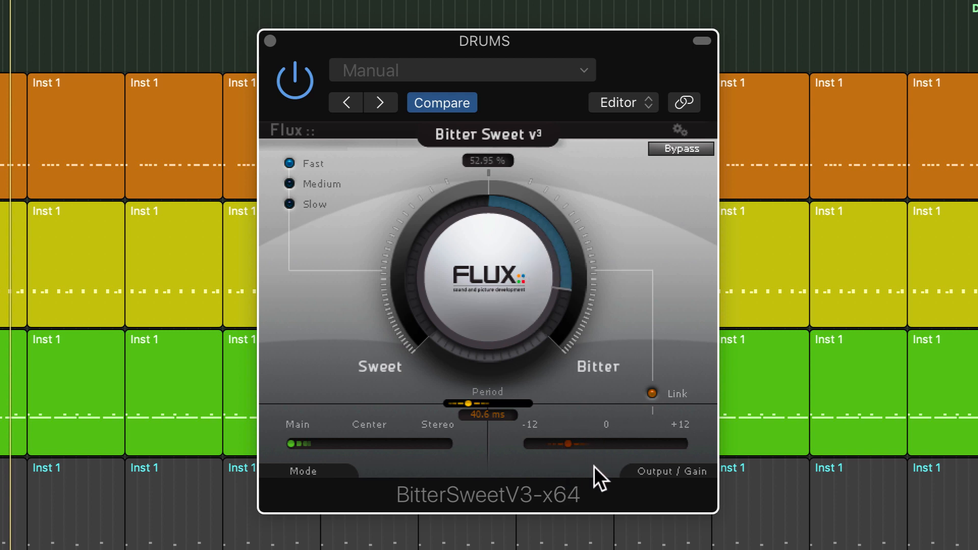
# Set the transient speed to Fast and raise the amount to 33.98% Bitter.
pyautogui.moveTo(483, 285); pyautogui.dragTo(528, 82)
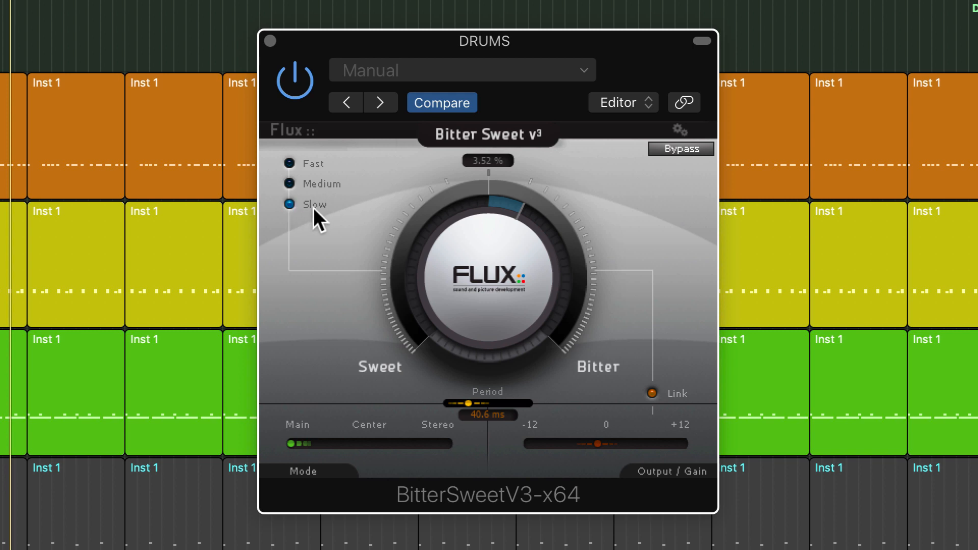
pyautogui.click(290, 163)
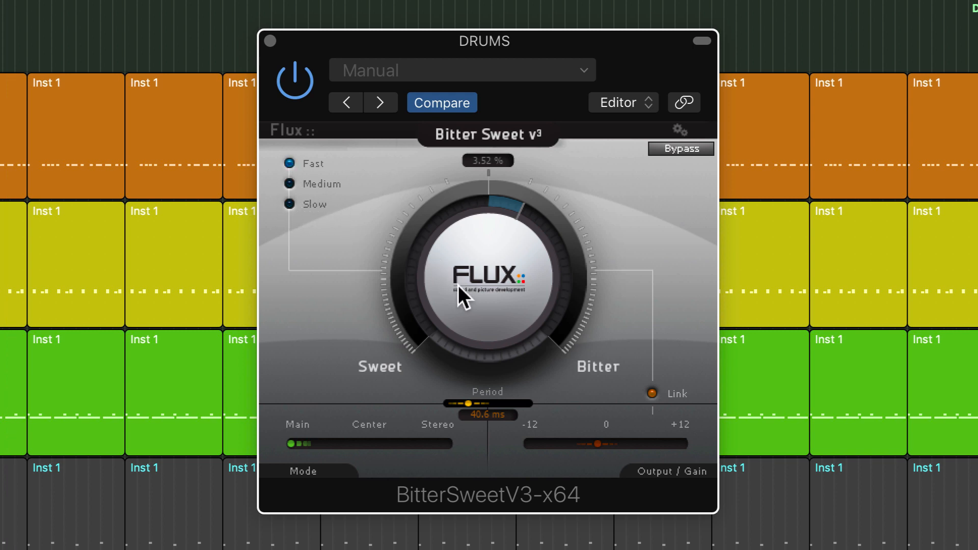
pyautogui.moveTo(458, 286); pyautogui.dragTo(474, 134)
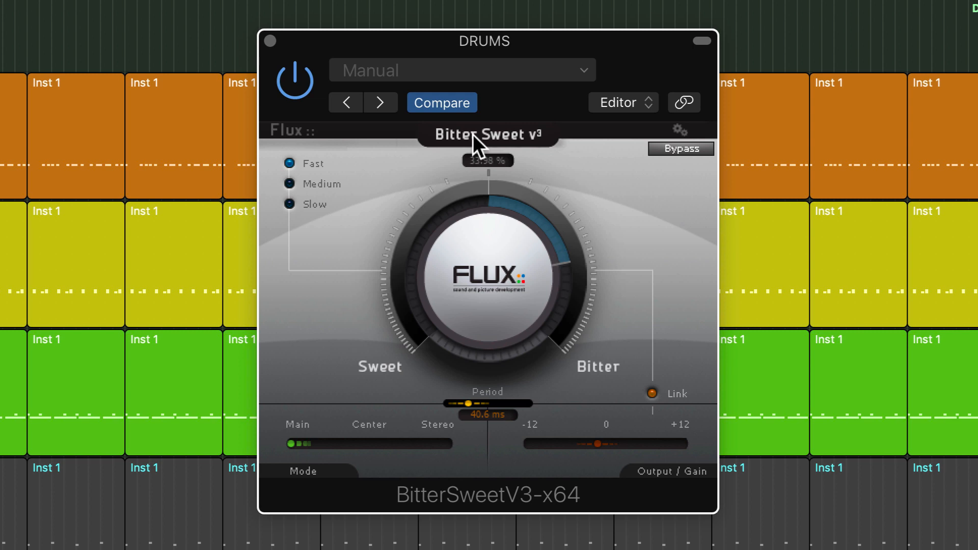
# Switch the transient speed to Medium and compare the processed drums with the bypassed signal.
pyautogui.click(289, 204)
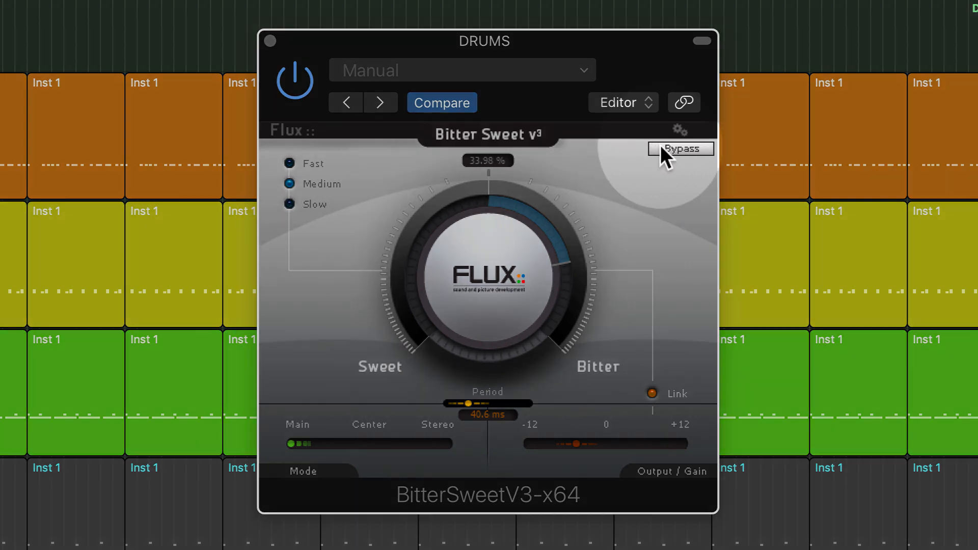
pyautogui.click(664, 147)
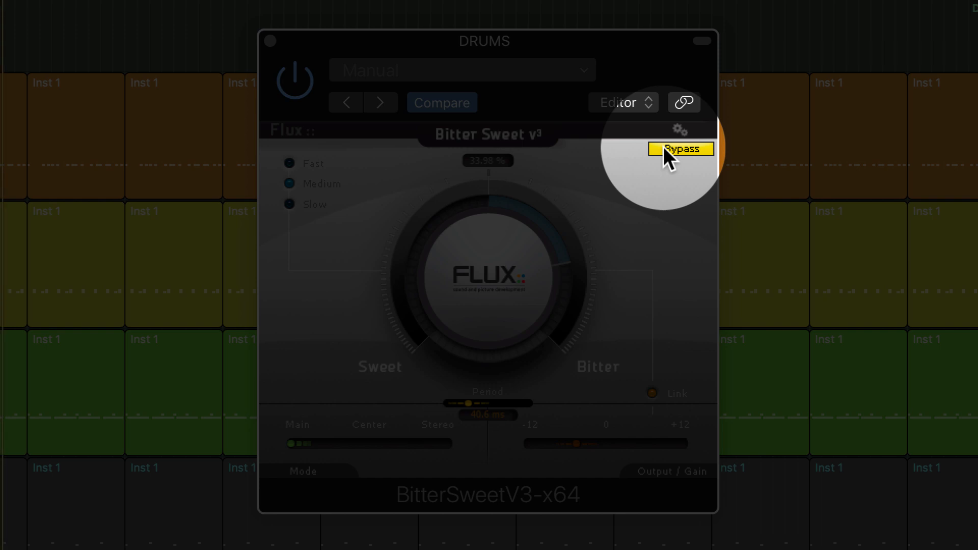
pyautogui.click(663, 147)
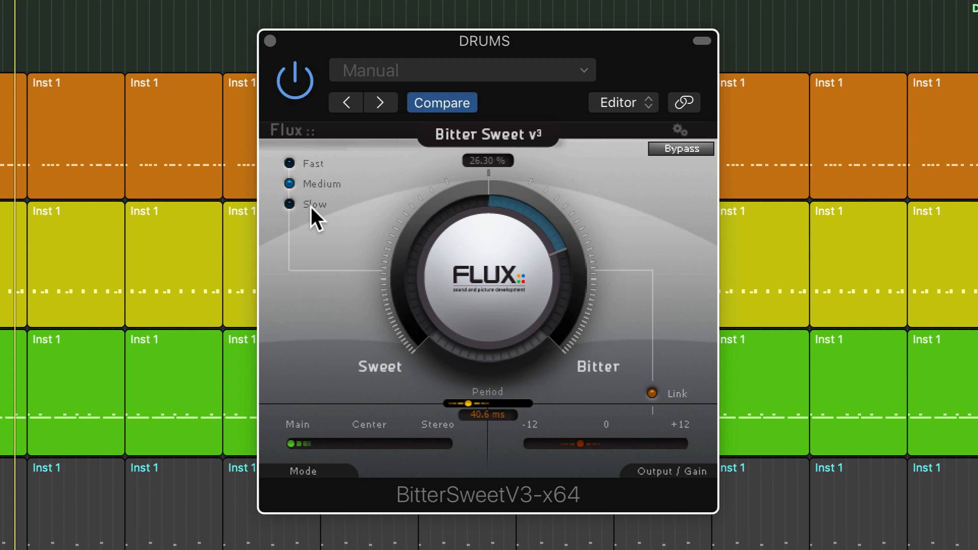
# Set the amount to 29.18% Bitter and try shorter and longer Period values, including 100.1 ms.
pyautogui.moveTo(470, 264); pyautogui.dragTo(525, 270)
pyautogui.moveTo(535, 406); pyautogui.dragTo(521, 407)
pyautogui.moveTo(503, 411); pyautogui.dragTo(443, 432)
pyautogui.moveTo(502, 422); pyautogui.dragTo(522, 422)
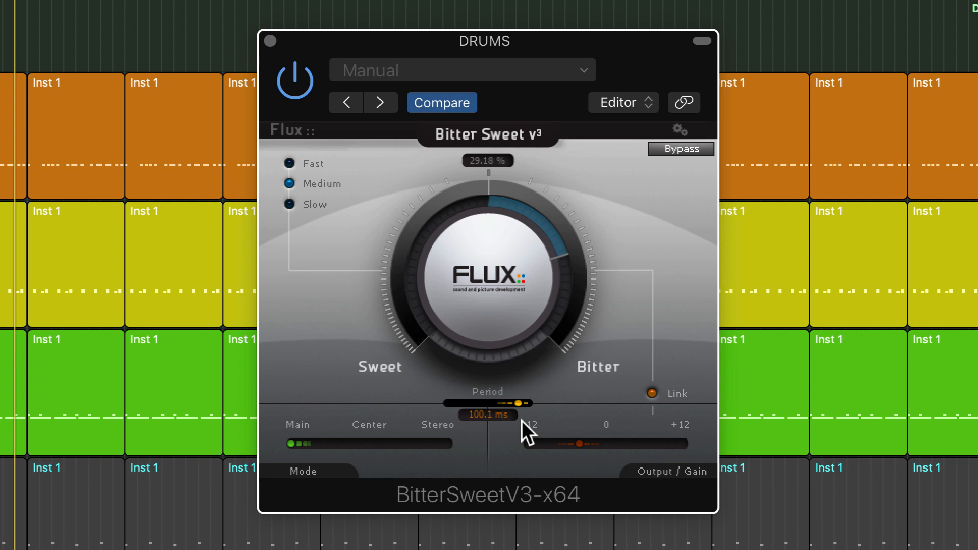
pyautogui.moveTo(522, 421); pyautogui.dragTo(500, 431)
# Raise the amount to 53.82% Bitter, set the Period to 40.3 ms, and toggle the bypass.
pyautogui.moveTo(519, 351); pyautogui.dragTo(522, 248)
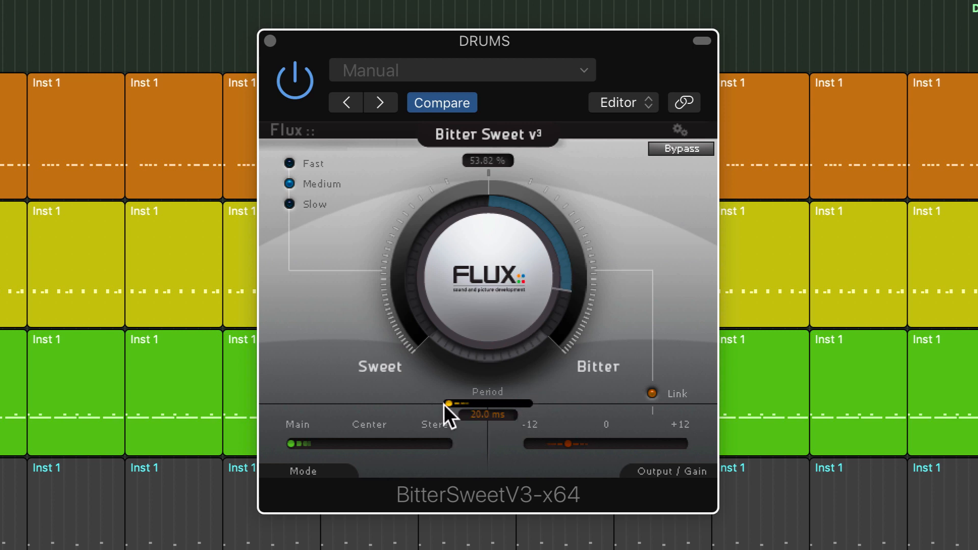
pyautogui.moveTo(444, 404); pyautogui.dragTo(447, 406)
pyautogui.moveTo(507, 407); pyautogui.dragTo(462, 428)
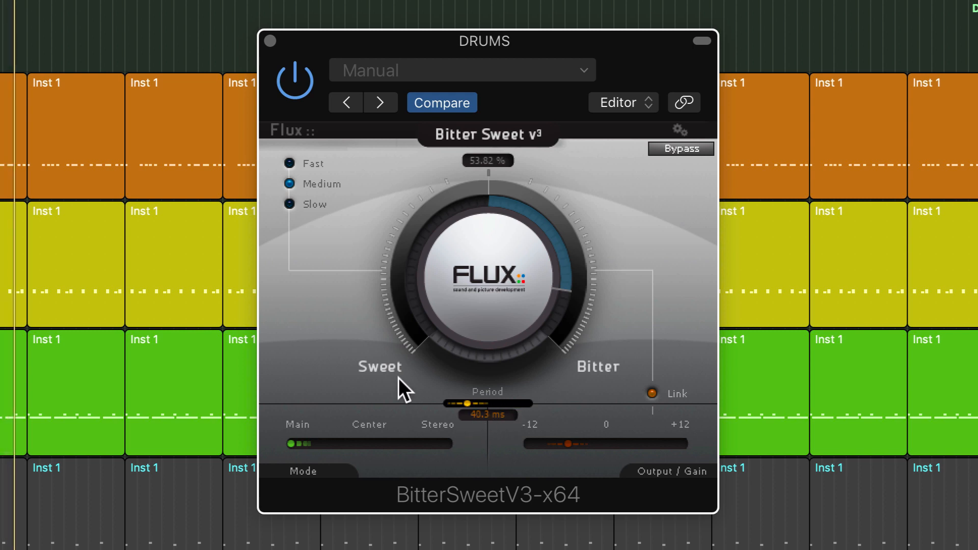
pyautogui.click(669, 153)
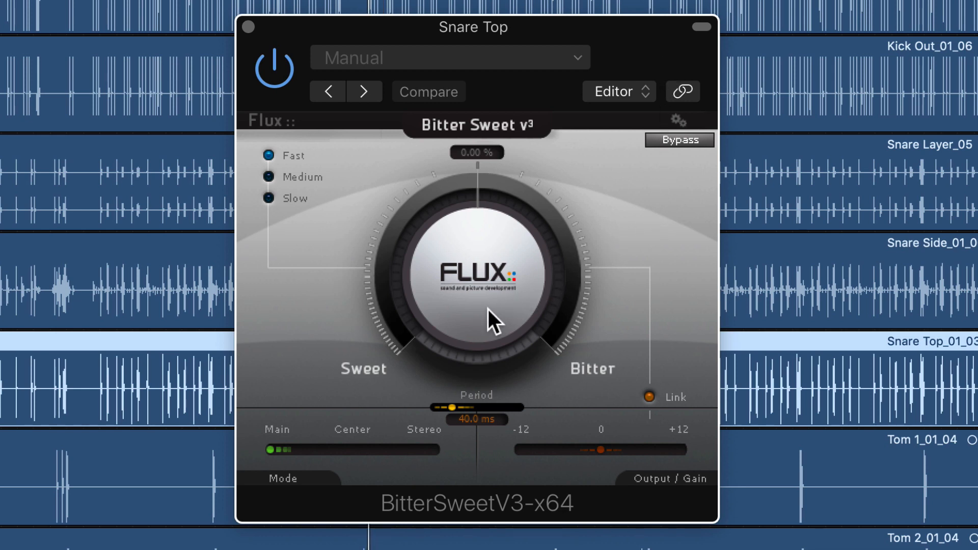
# On Snare Top, set the amount to 56.21% Bitter and the Period to 47.7 ms, comparing against bypass.
pyautogui.moveTo(488, 309); pyautogui.dragTo(517, 103)
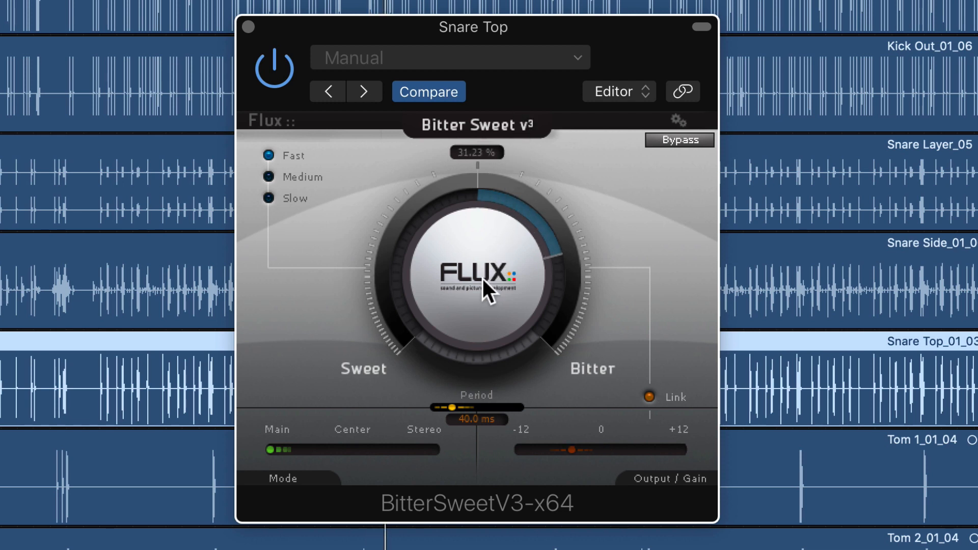
pyautogui.moveTo(482, 280); pyautogui.dragTo(486, 193)
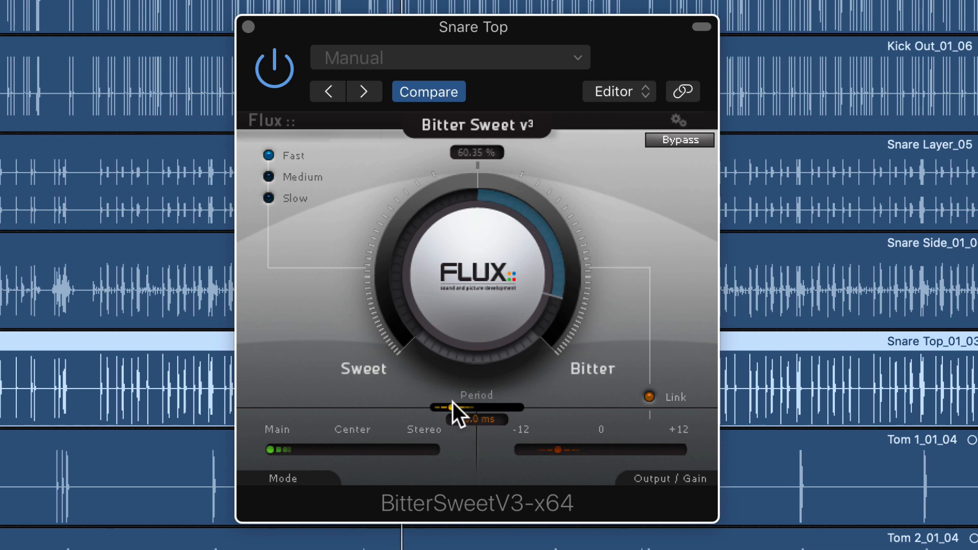
pyautogui.moveTo(454, 403); pyautogui.dragTo(469, 401)
pyautogui.moveTo(490, 318); pyautogui.dragTo(491, 327)
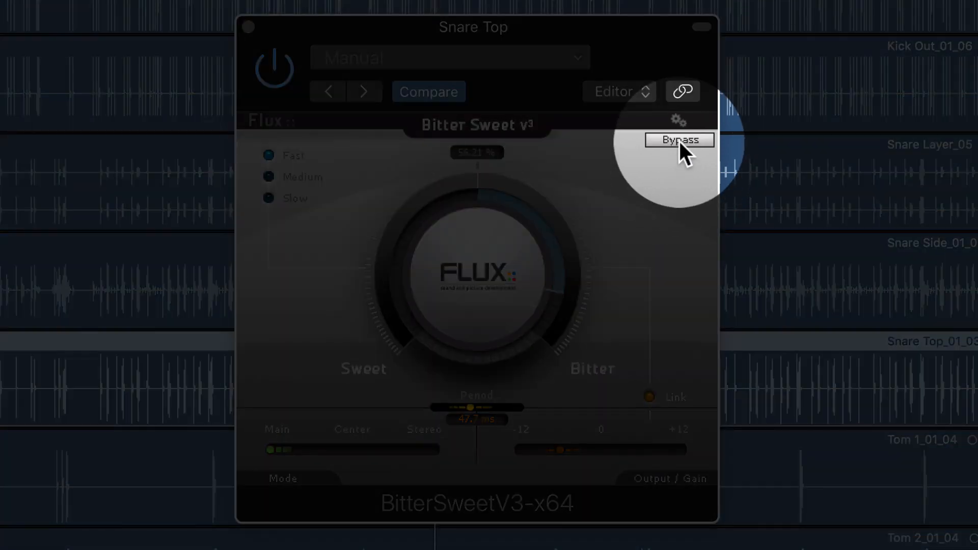
pyautogui.click(680, 140)
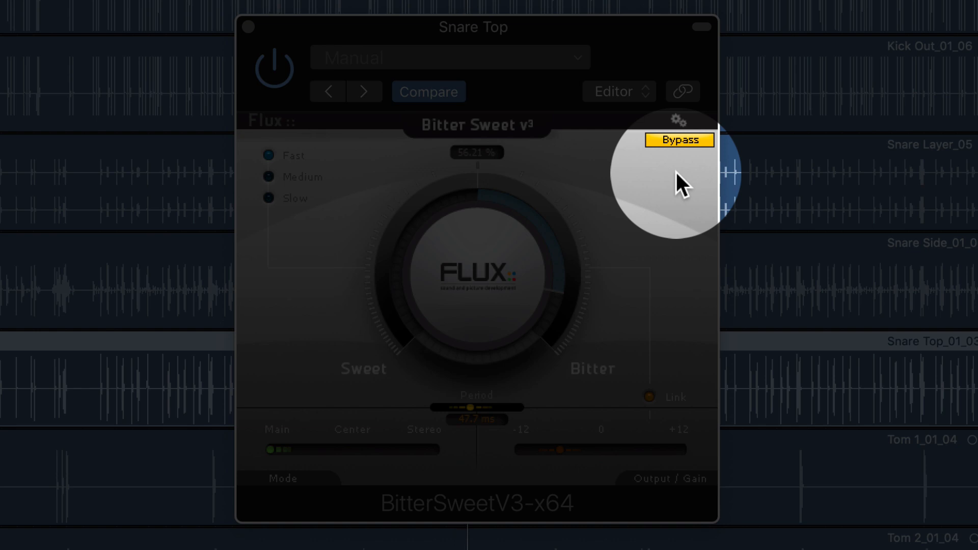
pyautogui.click(681, 141)
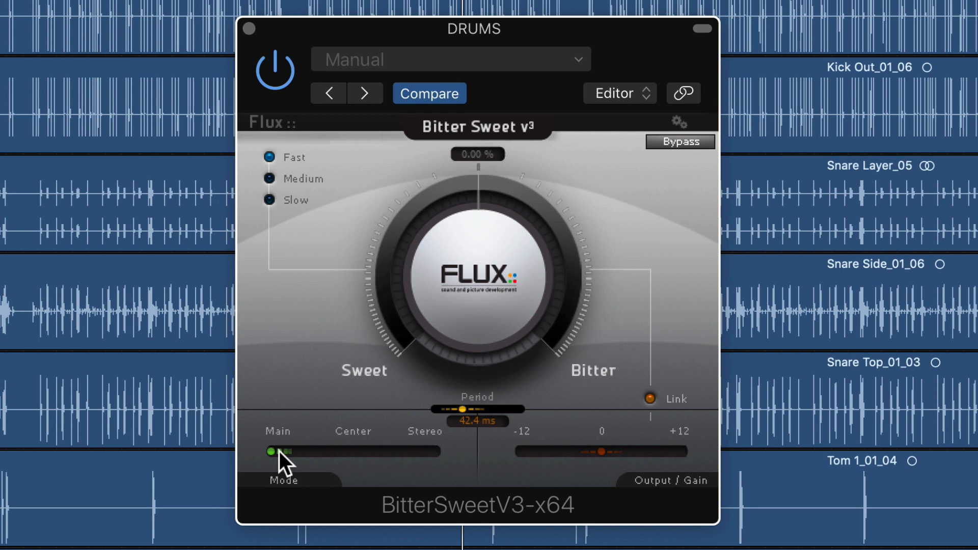
# Try the different processing modes on the DRUMS instance and settle on Center.
pyautogui.moveTo(280, 452); pyautogui.dragTo(324, 449)
pyautogui.moveTo(414, 451); pyautogui.dragTo(303, 448)
pyautogui.moveTo(293, 448); pyautogui.dragTo(342, 452)
pyautogui.moveTo(430, 450); pyautogui.dragTo(239, 449)
pyautogui.moveTo(318, 452); pyautogui.dragTo(338, 454)
# Set the Center mode amount to 41.17% Bitter and compare the result with bypass.
pyautogui.moveTo(486, 336); pyautogui.dragTo(515, 207)
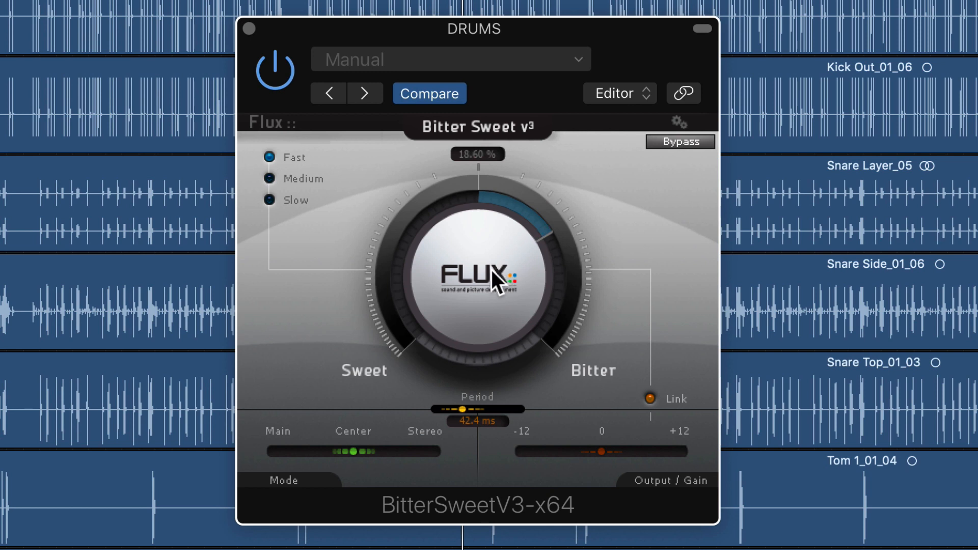
pyautogui.moveTo(467, 290); pyautogui.dragTo(476, 369)
pyautogui.moveTo(496, 259); pyautogui.dragTo(566, 170)
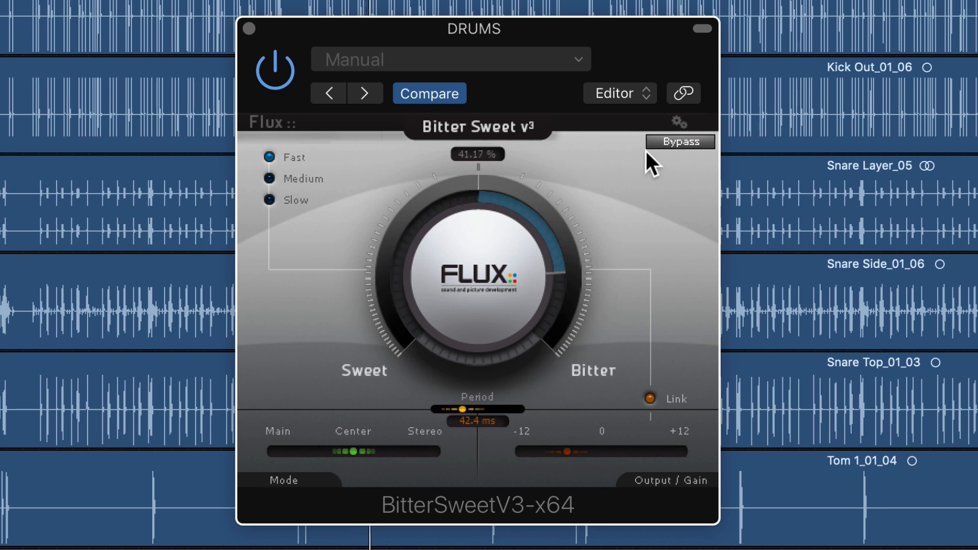
pyautogui.click(671, 141)
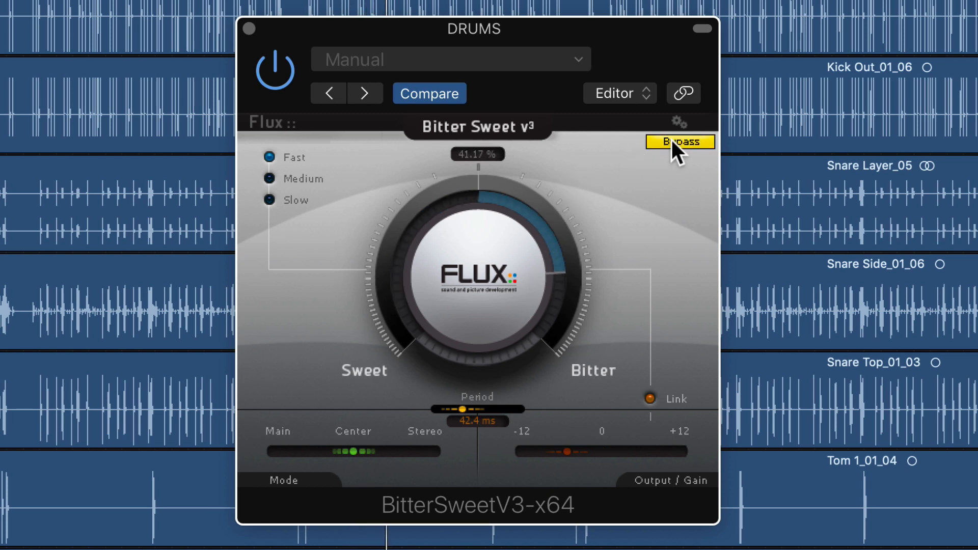
pyautogui.click(671, 141)
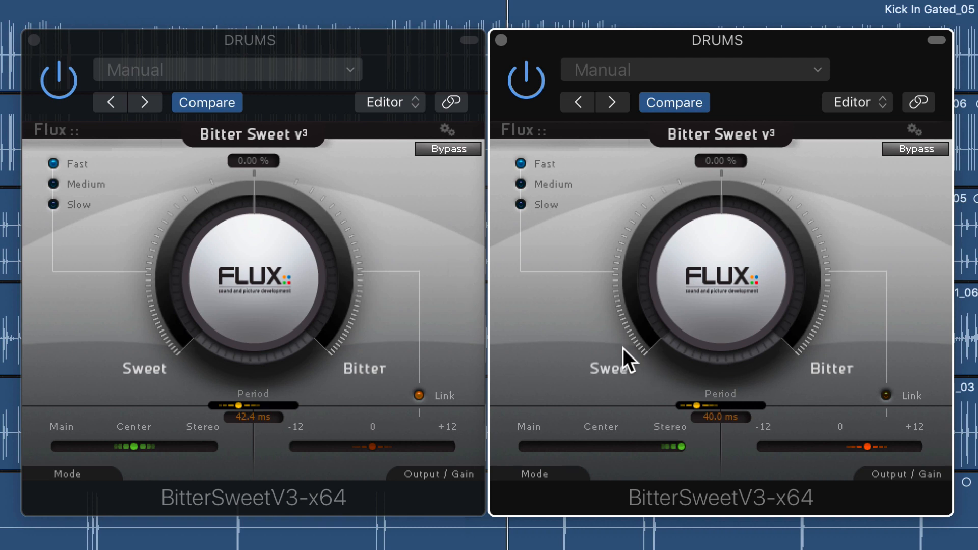
# Set the Center instance to 40.48% Bitter and the Stereo instance to -14.41% Sweet with slightly lower output gain.
pyautogui.moveTo(299, 254); pyautogui.dragTo(350, 130)
pyautogui.moveTo(676, 320); pyautogui.dragTo(709, 408)
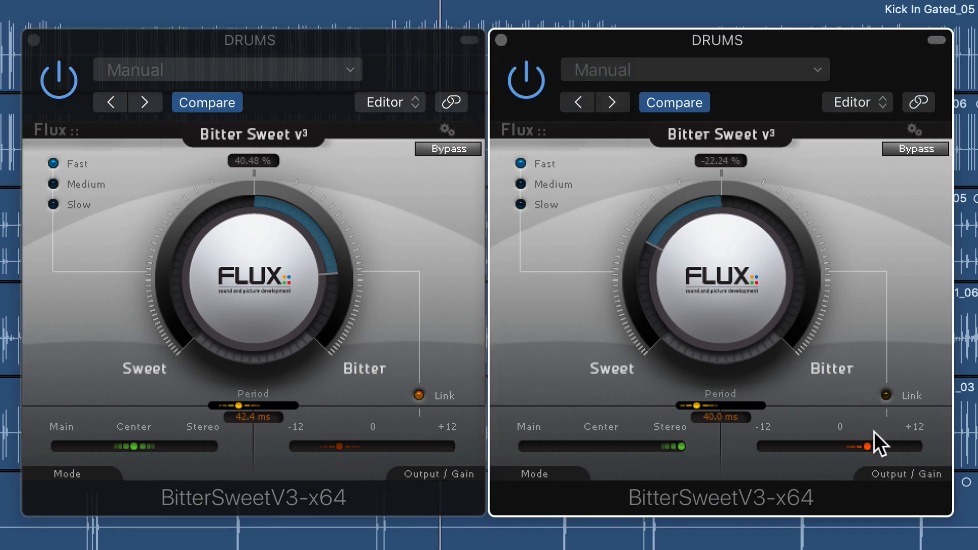
pyautogui.moveTo(867, 448)
pyautogui.mouseDown()
pyautogui.moveTo(756, 457)
pyautogui.moveTo(870, 455)
pyautogui.moveTo(858, 454)
pyautogui.mouseUp()
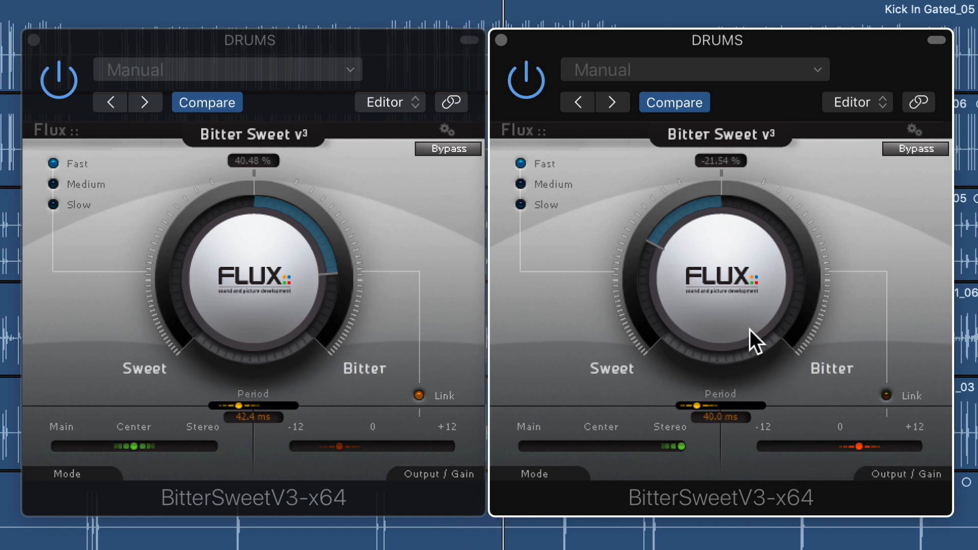
pyautogui.moveTo(753, 321); pyautogui.dragTo(765, 311)
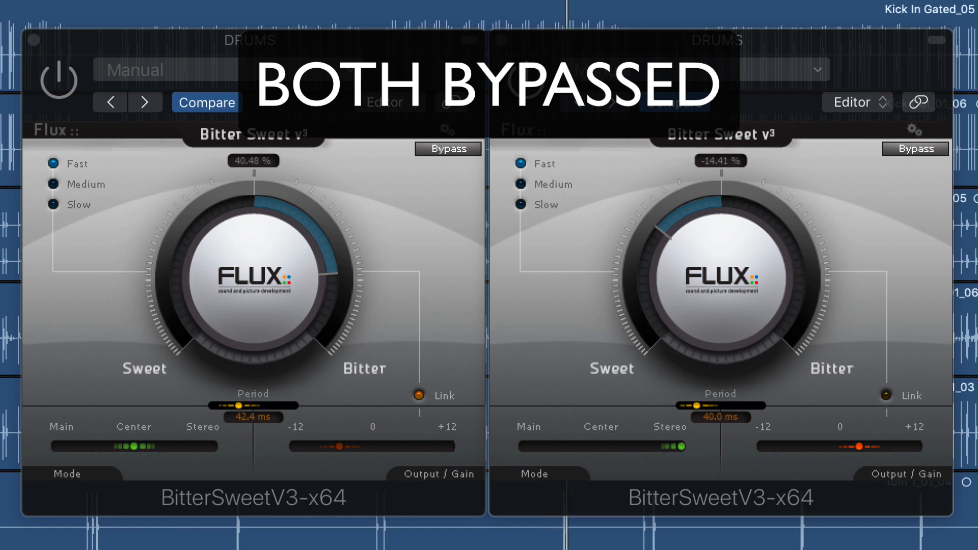
# Re-enable both bypassed instances and reduce the Center instance's amount to 30.35% Bitter.
pyautogui.press('b')
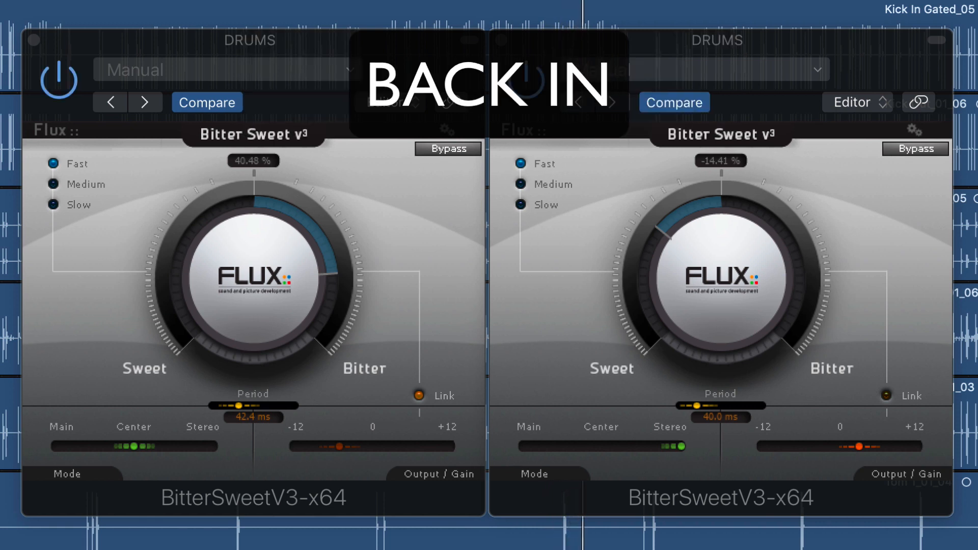
pyautogui.moveTo(283, 225); pyautogui.dragTo(437, 219)
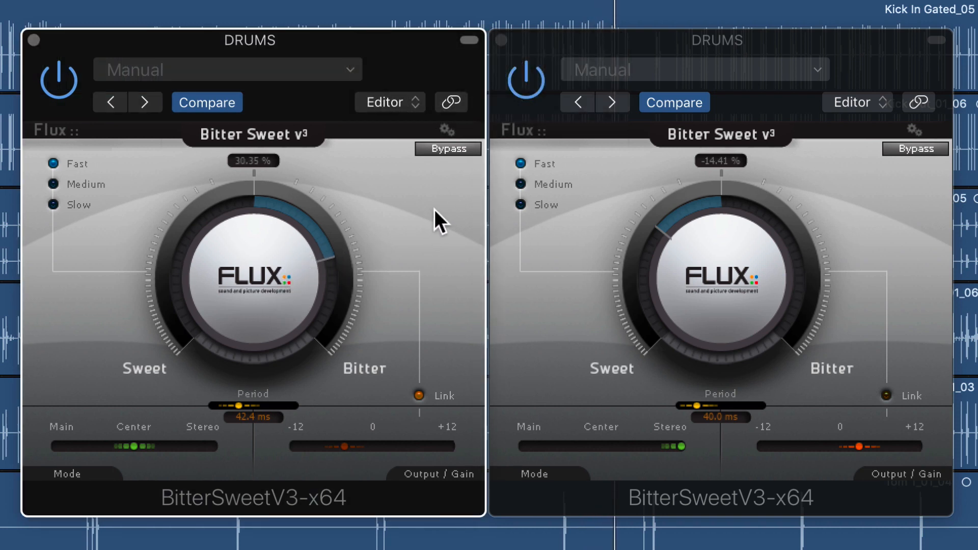